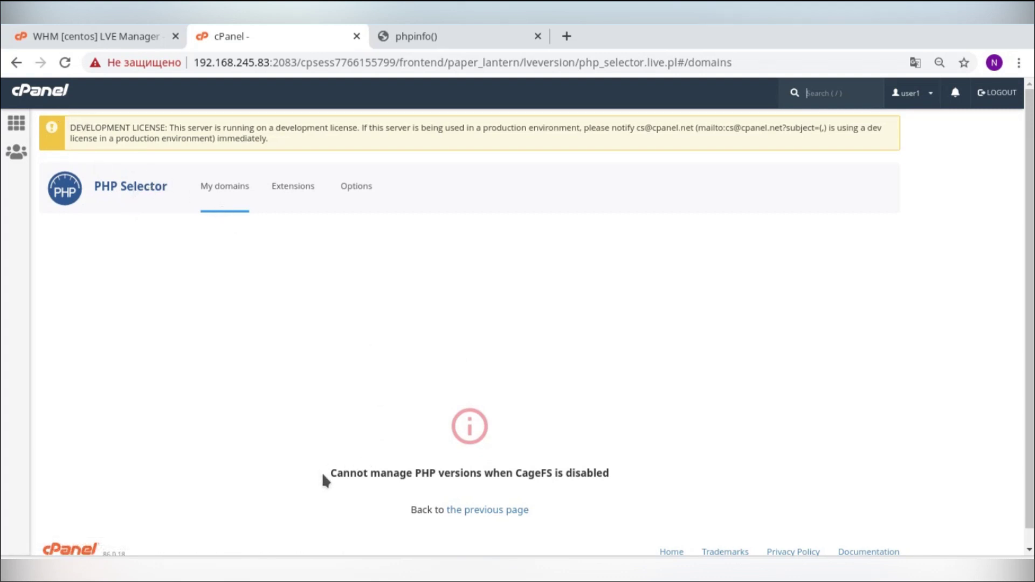
Examine the CageFS notice in cPanel's PHP Selector and user1.com's entry in the WHM LVE Manager domain list.
{"action": "left_click_drag", "start_coordinate": [480, 470], "coordinate": [617, 475]}
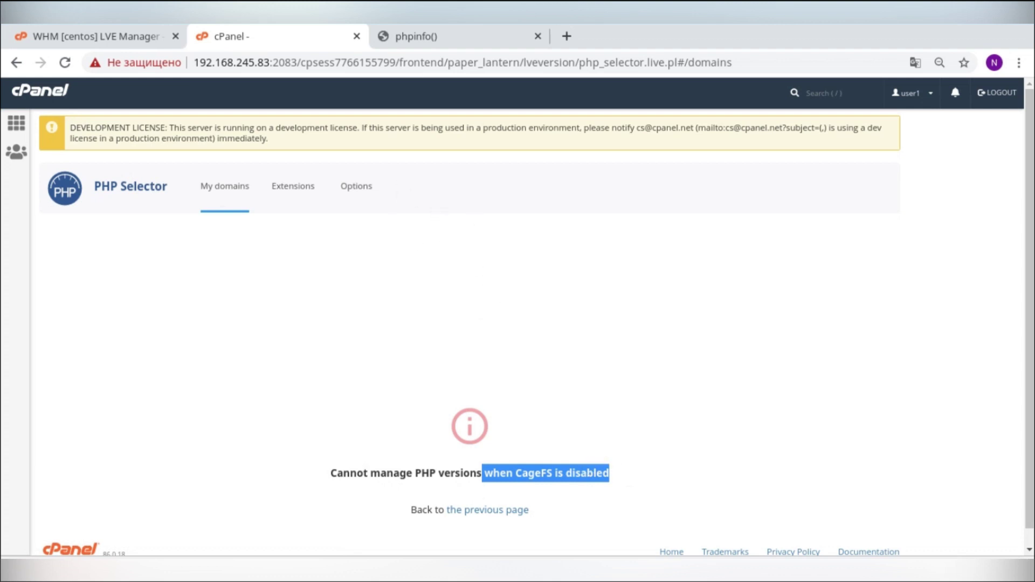
{"action": "left_click", "coordinate": [123, 36]}
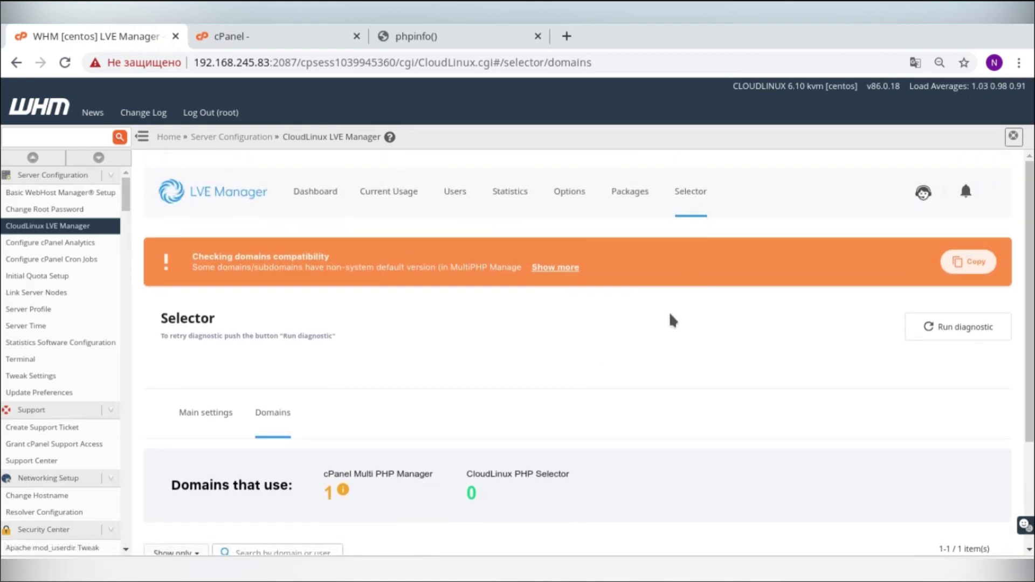
{"action": "scroll", "coordinate": [668, 311], "scroll_direction": "down", "scroll_amount": 3}
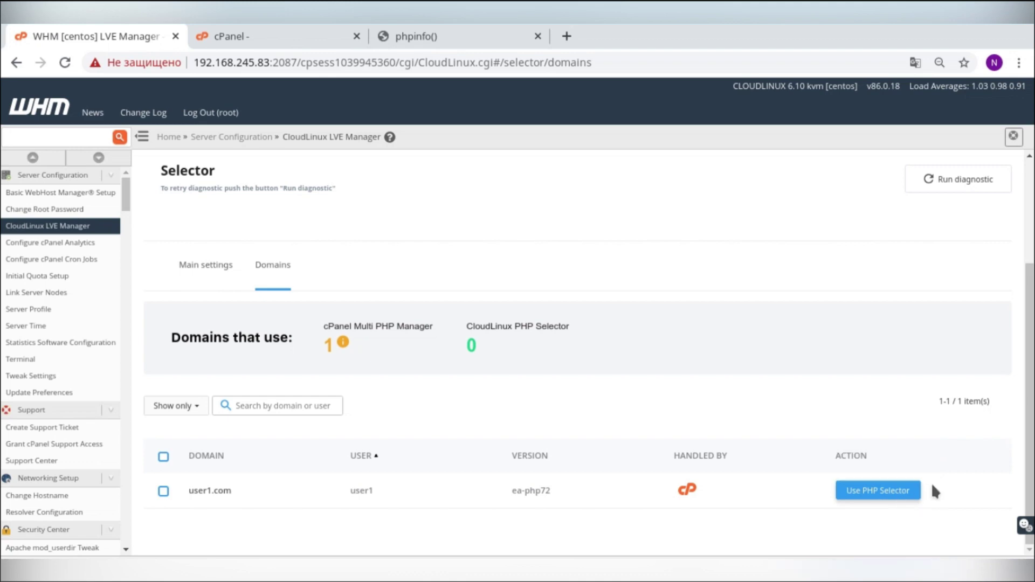
Check the php.ini path on the phpinfo page and whether LVE Manager allows PHP Selector for user1.com.
{"action": "left_click", "coordinate": [455, 34]}
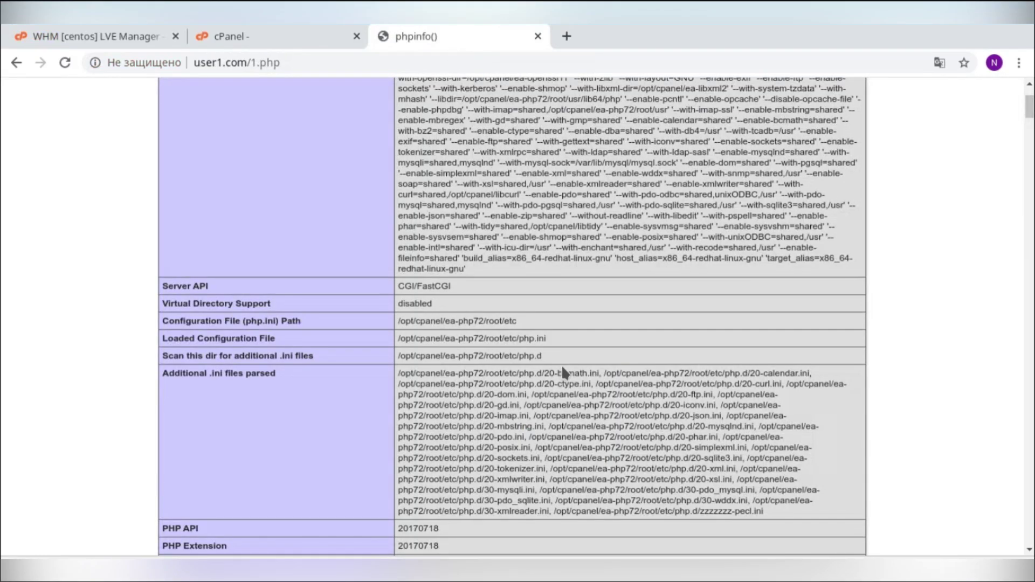
{"action": "left_click_drag", "start_coordinate": [534, 322], "coordinate": [415, 322]}
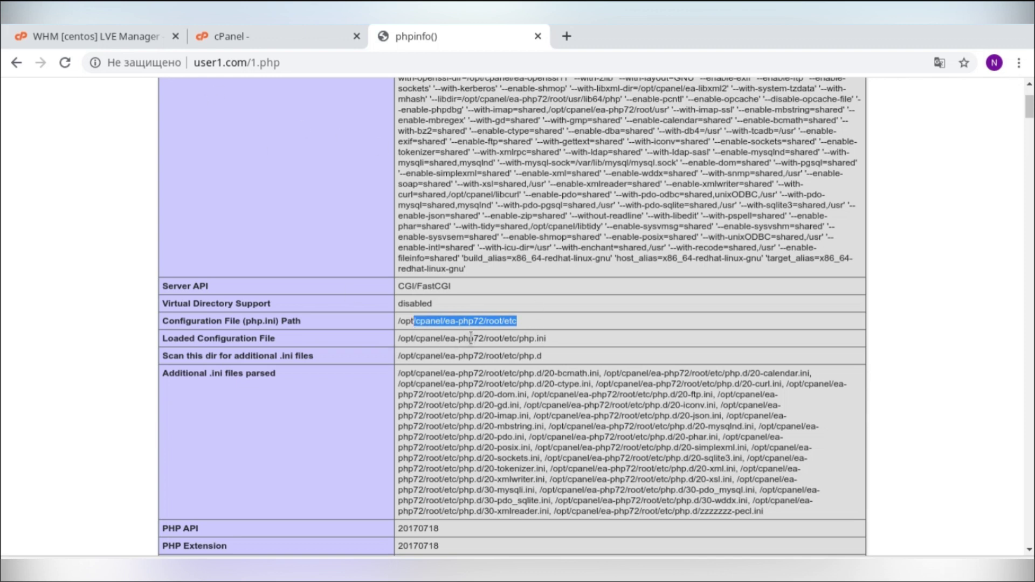
{"action": "left_click", "coordinate": [103, 37]}
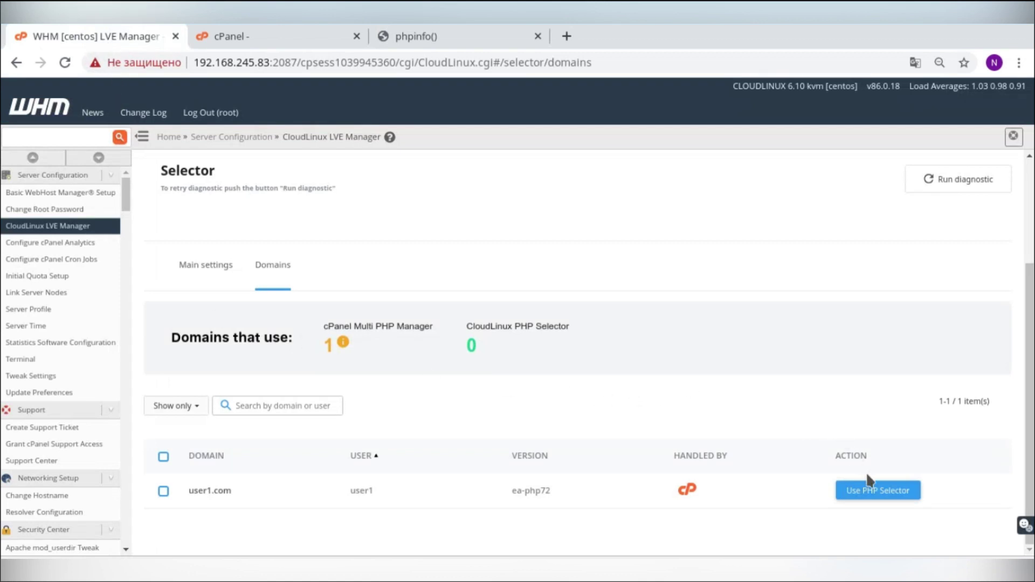
{"action": "mouse_move", "coordinate": [874, 499]}
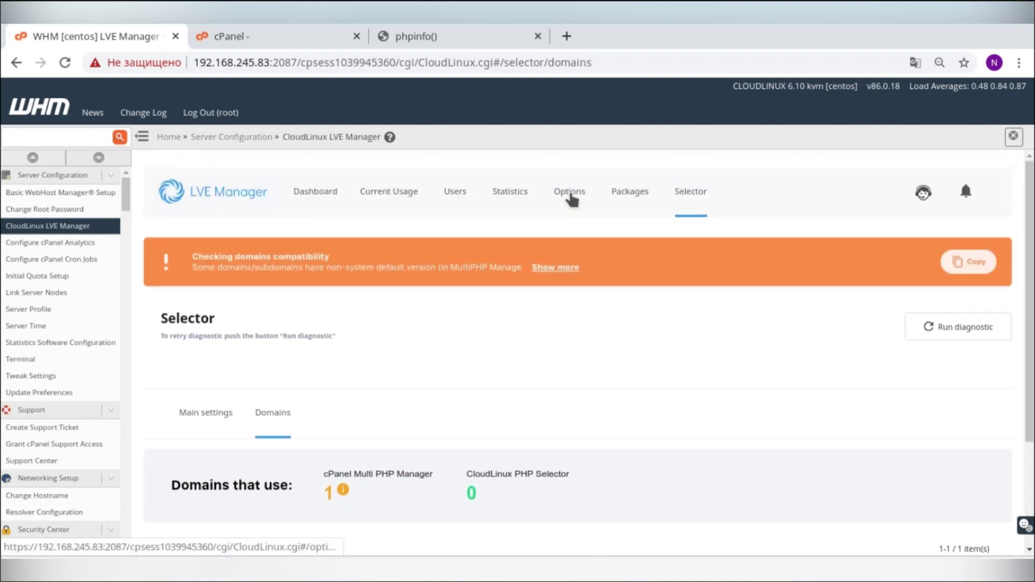
Initialize CageFS on the server from the LVE Manager options.
{"action": "left_click", "coordinate": [571, 199]}
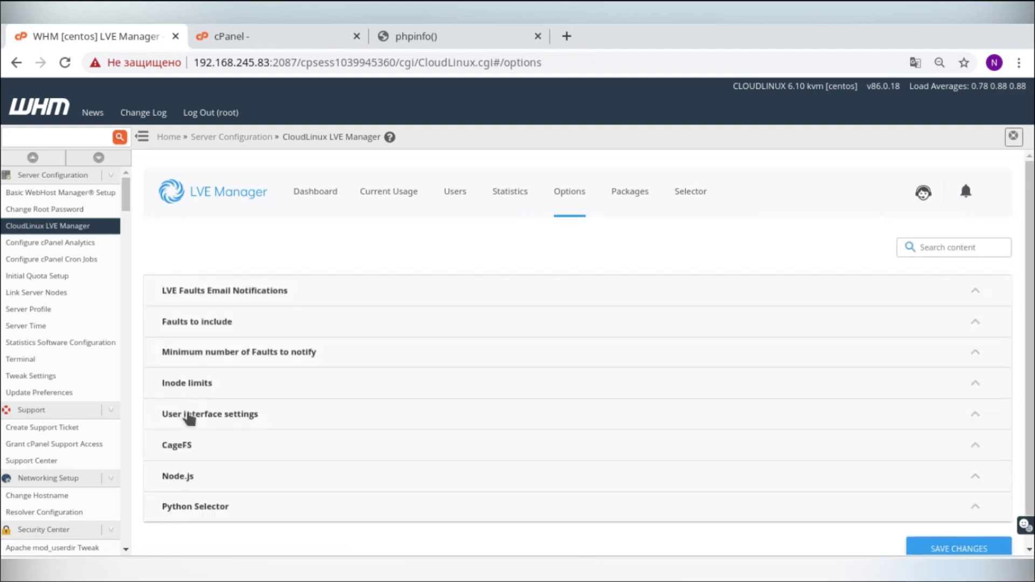
{"action": "left_click", "coordinate": [186, 447]}
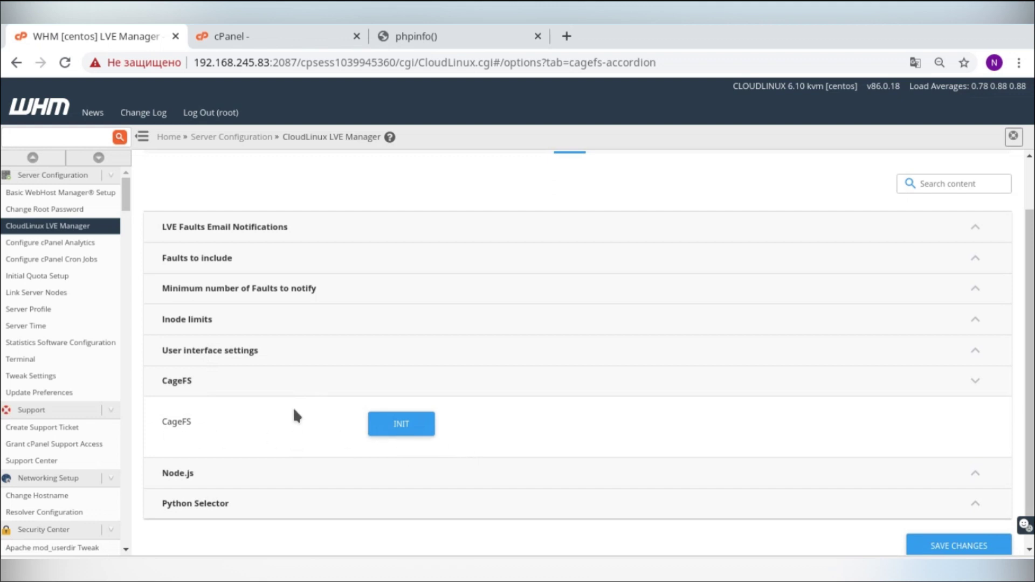
{"action": "left_click", "coordinate": [403, 434]}
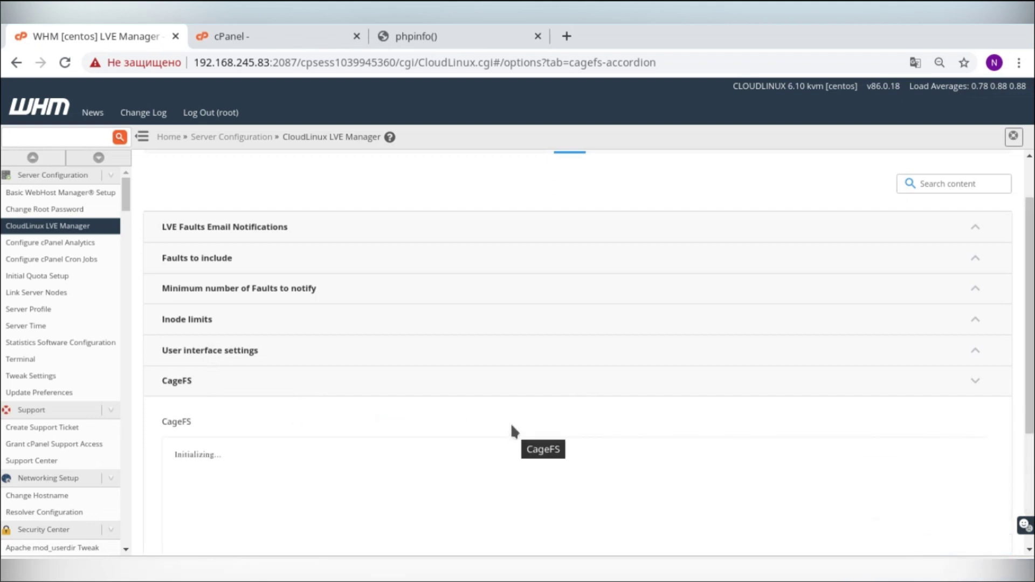
{"action": "scroll", "coordinate": [555, 435], "scroll_direction": "down", "scroll_amount": 2}
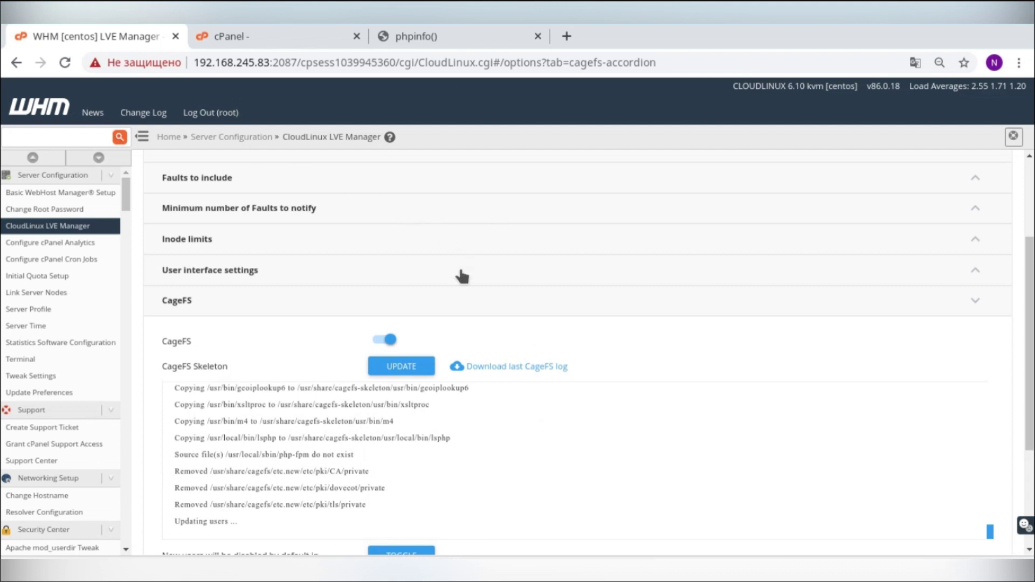
Check in the Selector's domain list whether user1.com can be switched to PHP Selector.
{"action": "scroll", "coordinate": [455, 214], "scroll_direction": "up", "scroll_amount": 3}
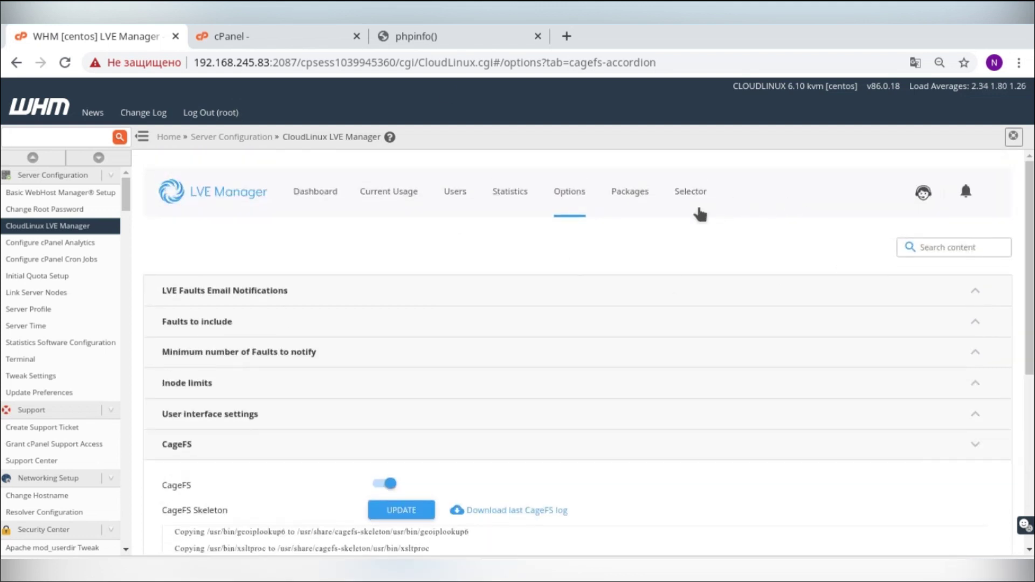
{"action": "left_click", "coordinate": [689, 199]}
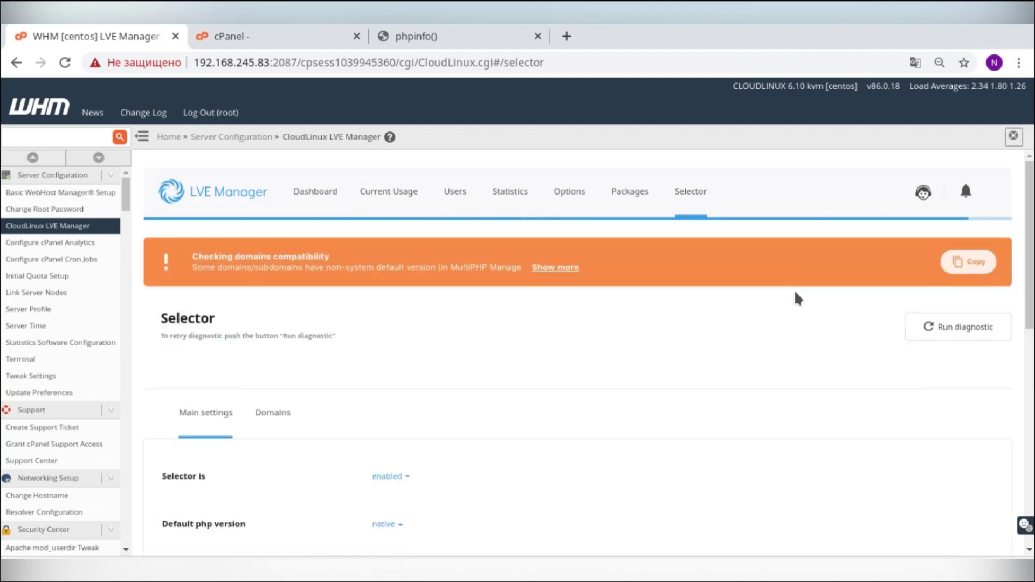
{"action": "left_click", "coordinate": [277, 420]}
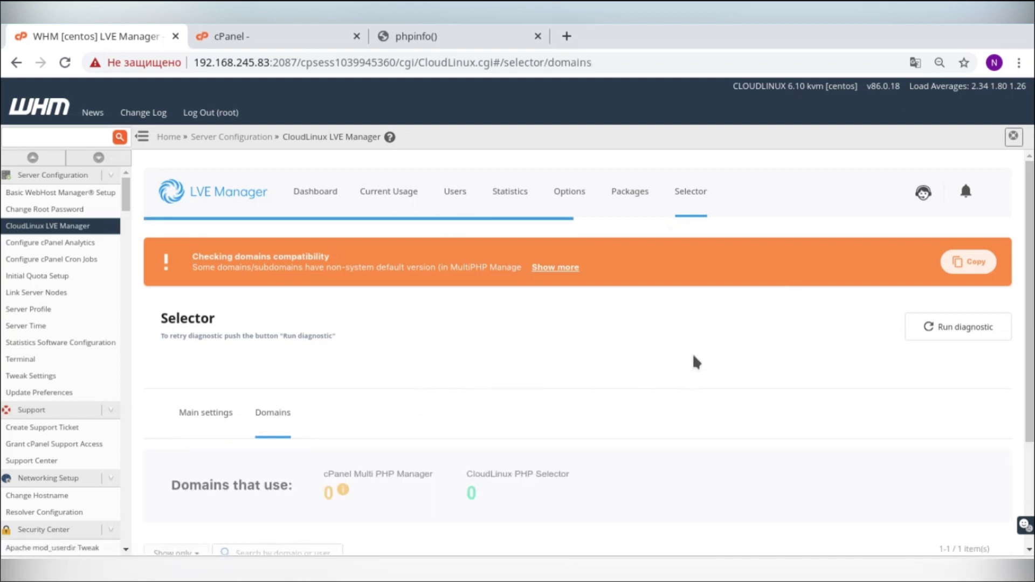
{"action": "scroll", "coordinate": [686, 369], "scroll_direction": "down", "scroll_amount": 3}
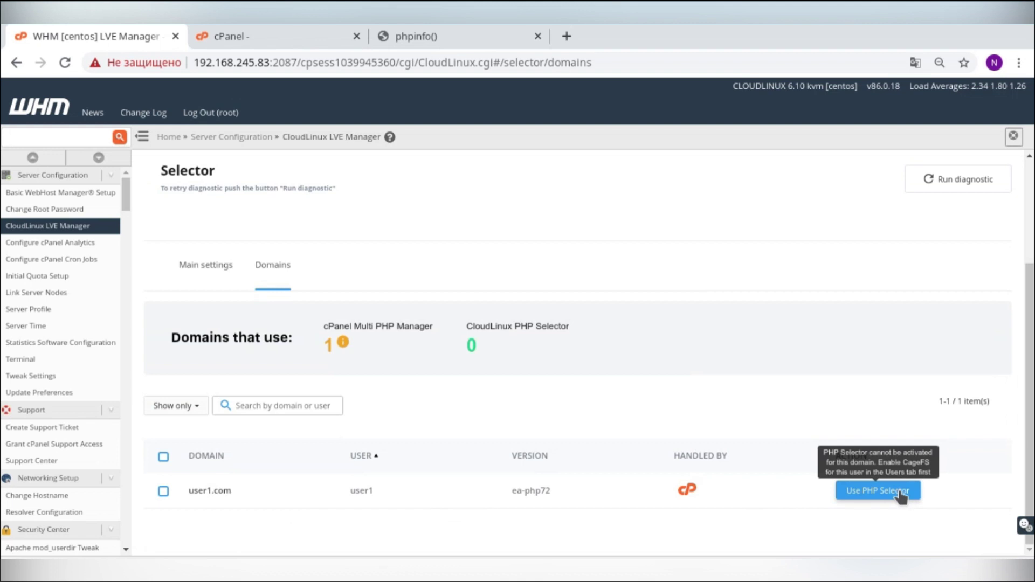
Enable CageFS for the user1 account in LVE Manager's user list.
{"action": "scroll", "coordinate": [727, 447], "scroll_direction": "up", "scroll_amount": 3}
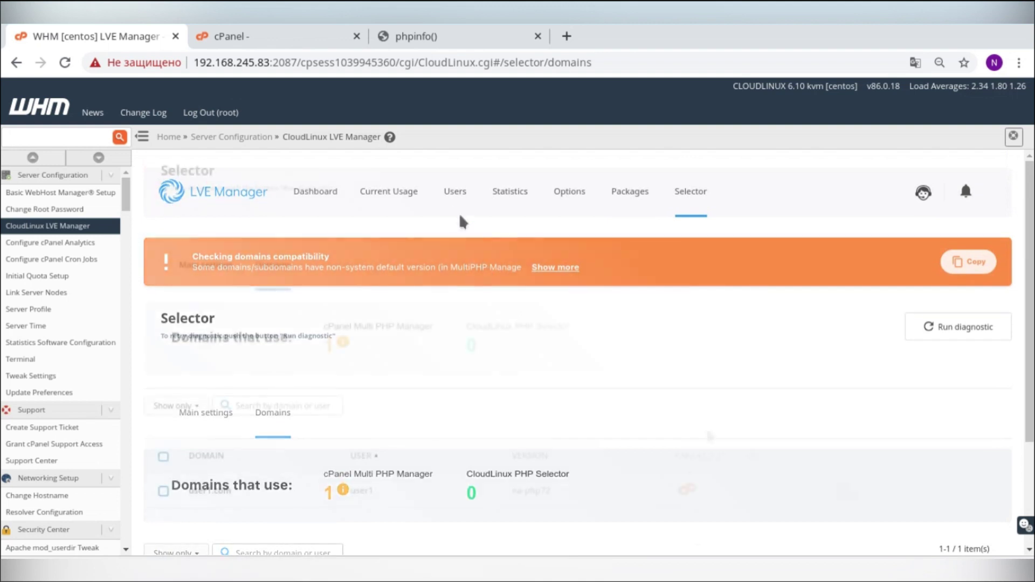
{"action": "left_click", "coordinate": [452, 195]}
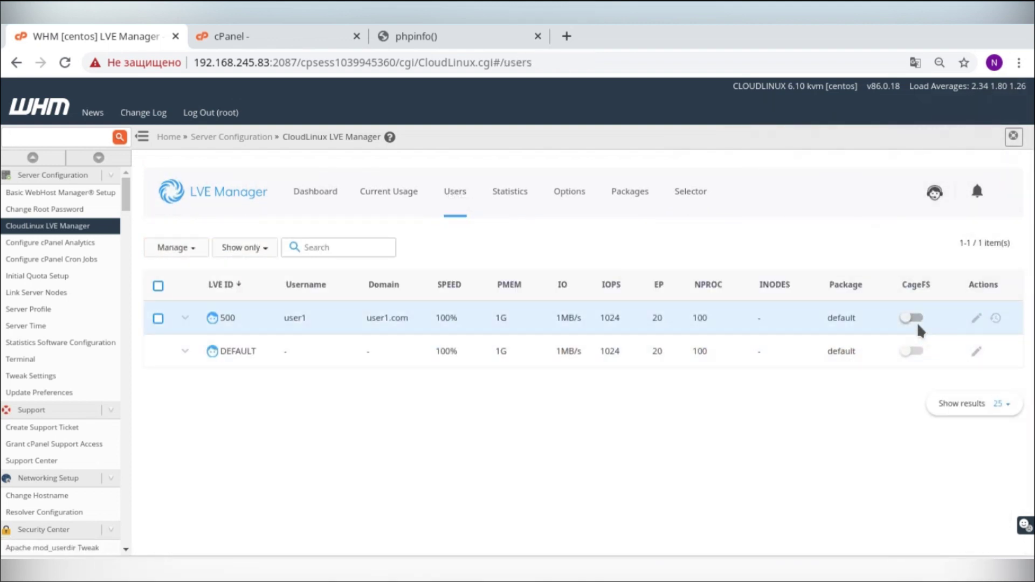
{"action": "left_click", "coordinate": [915, 318]}
{"action": "left_click", "coordinate": [618, 346]}
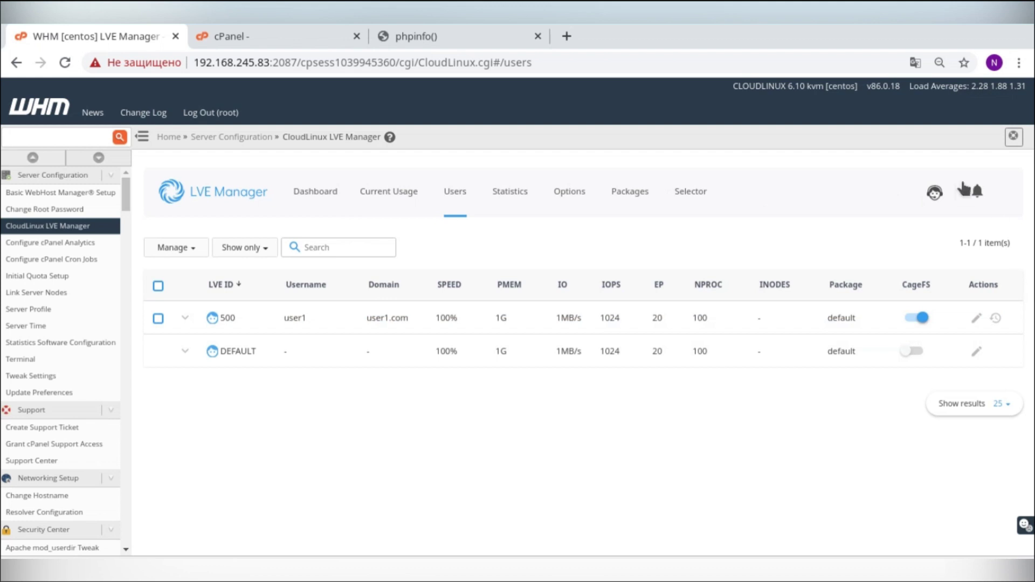
Switch user1.com to CloudLinux PHP Selector in the Selector's domain list, confirm, and review its entry.
{"action": "left_click", "coordinate": [694, 197]}
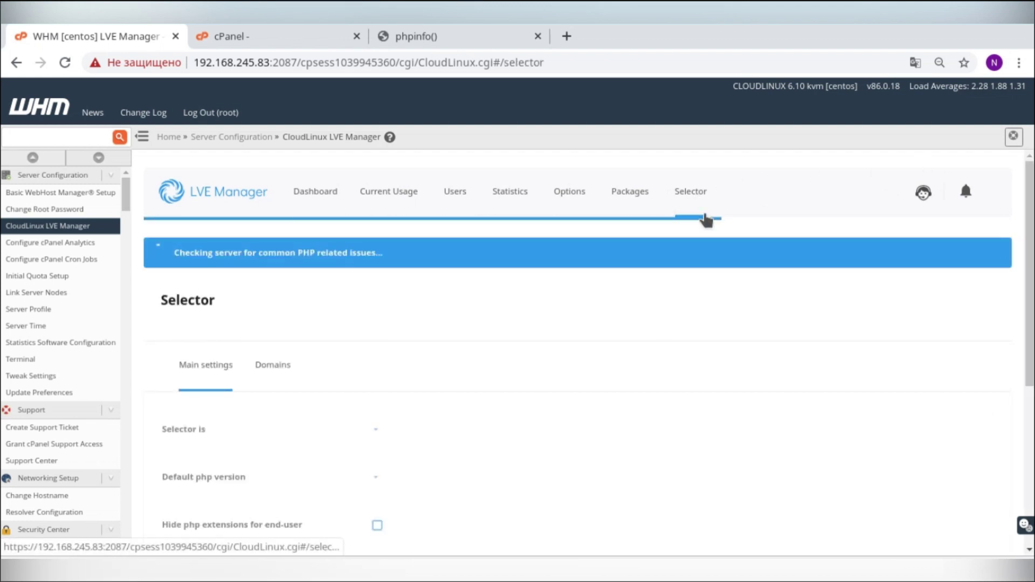
{"action": "left_click", "coordinate": [273, 413]}
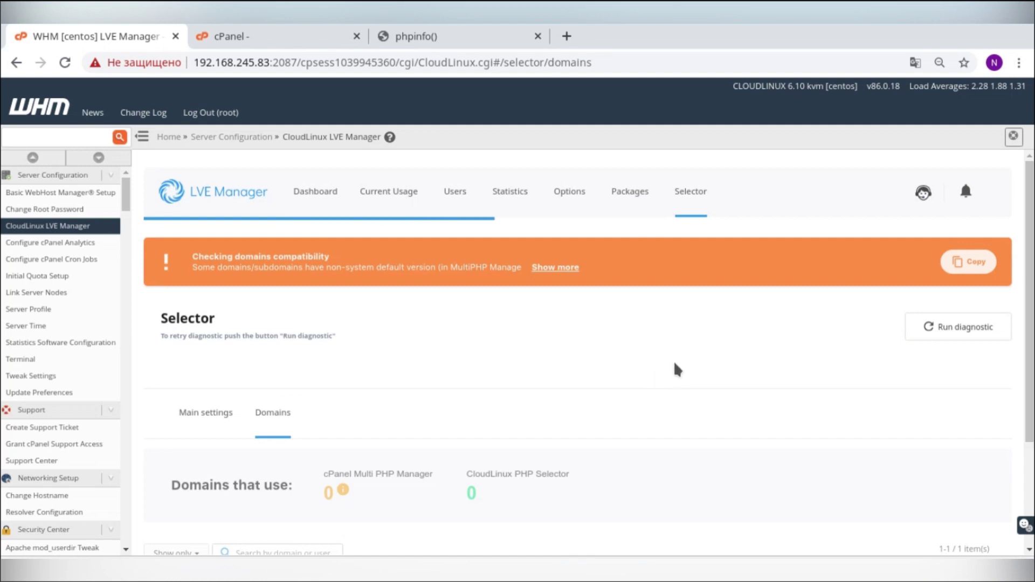
{"action": "scroll", "coordinate": [678, 369], "scroll_direction": "down", "scroll_amount": 3}
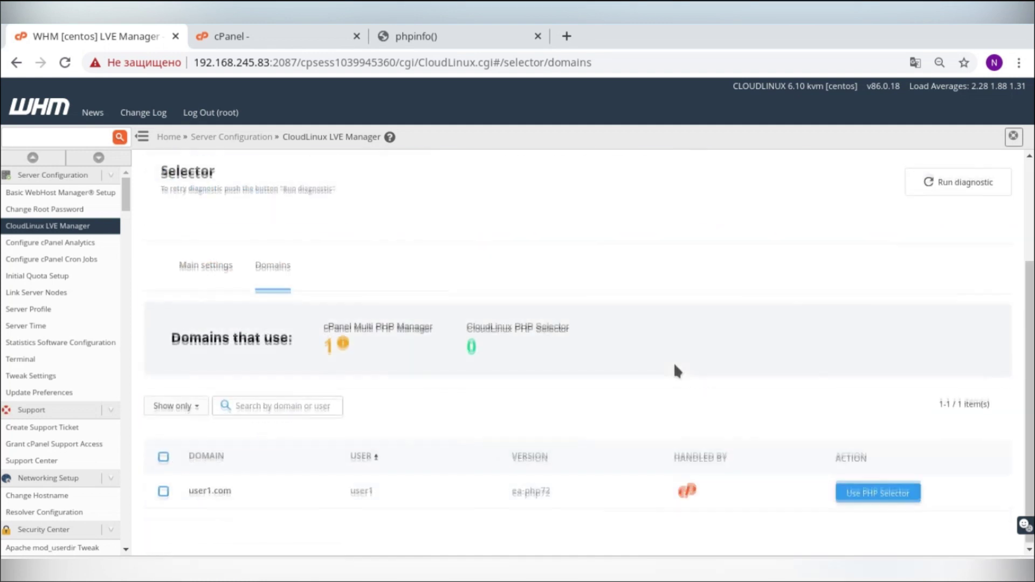
{"action": "left_click", "coordinate": [861, 497]}
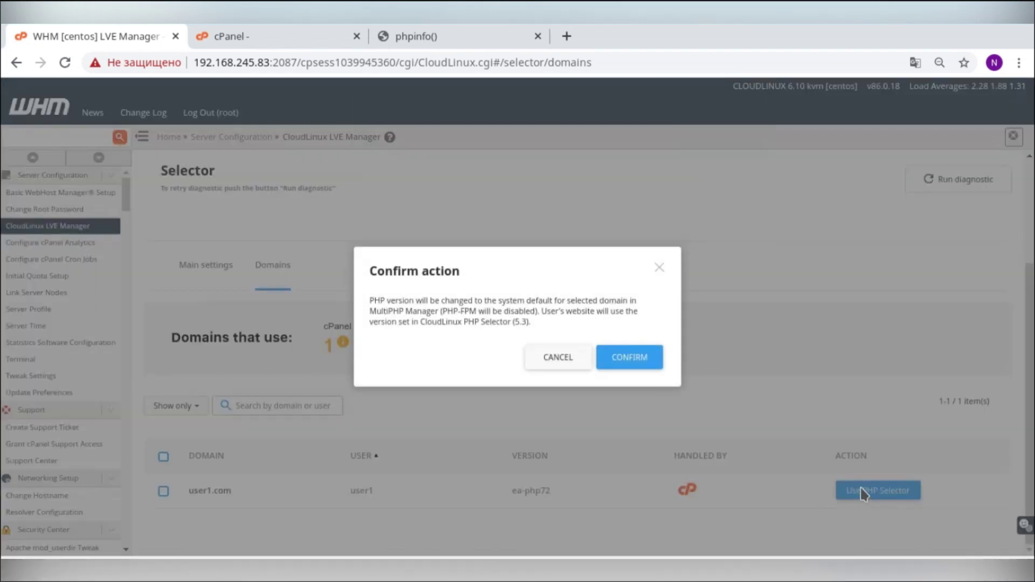
{"action": "left_click", "coordinate": [629, 358]}
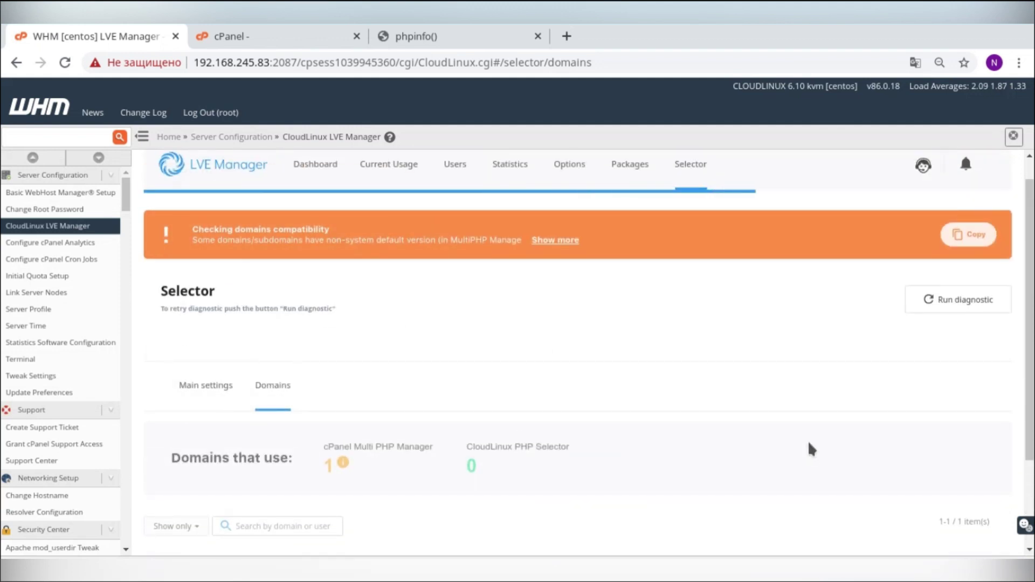
{"action": "scroll", "coordinate": [808, 437], "scroll_direction": "down", "scroll_amount": 2}
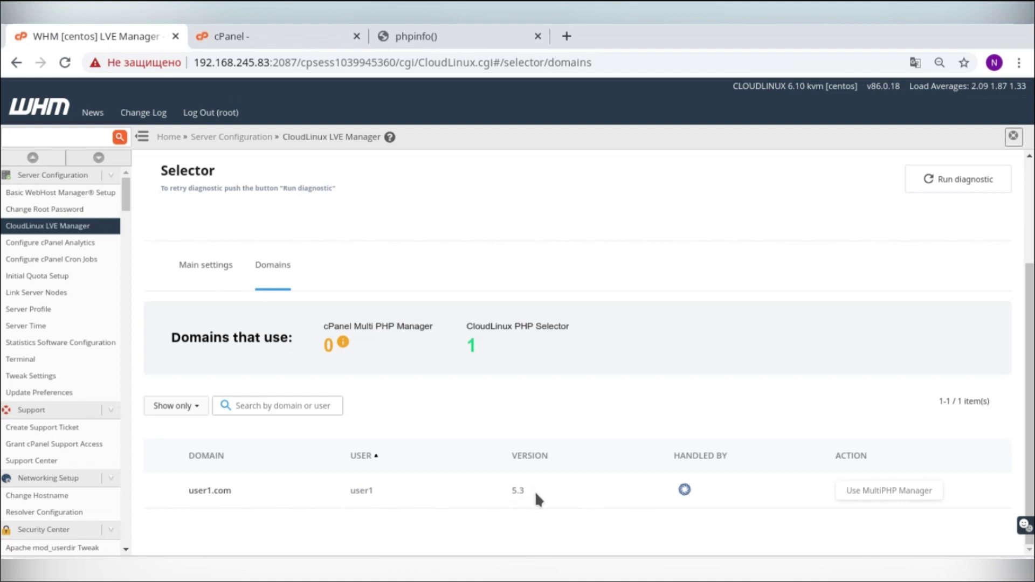
{"action": "scroll", "coordinate": [534, 490], "scroll_direction": "up", "scroll_amount": 2}
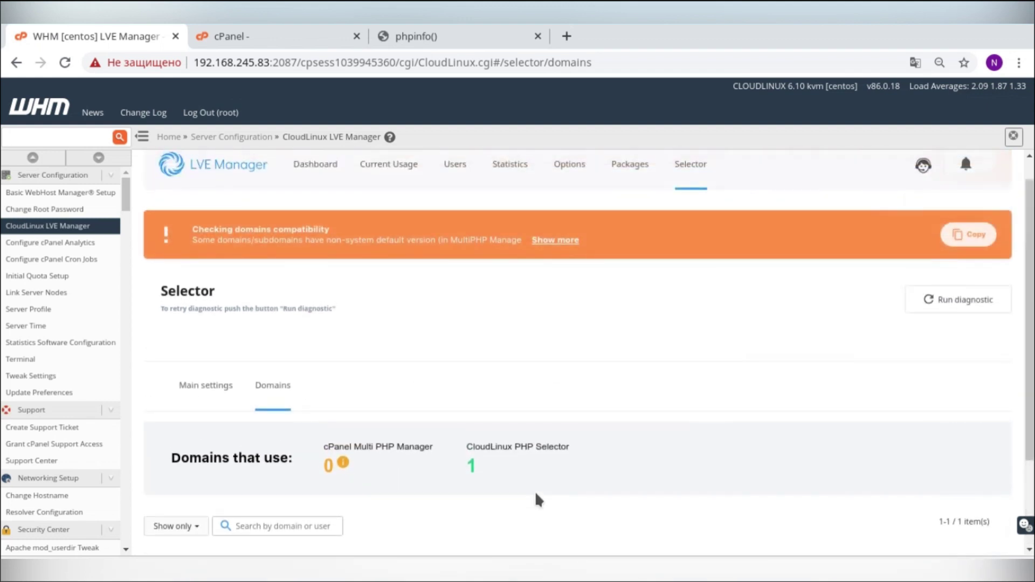
Reload the PHP Selector page in cPanel and check the current PHP version for user1's domains.
{"action": "left_click", "coordinate": [251, 38]}
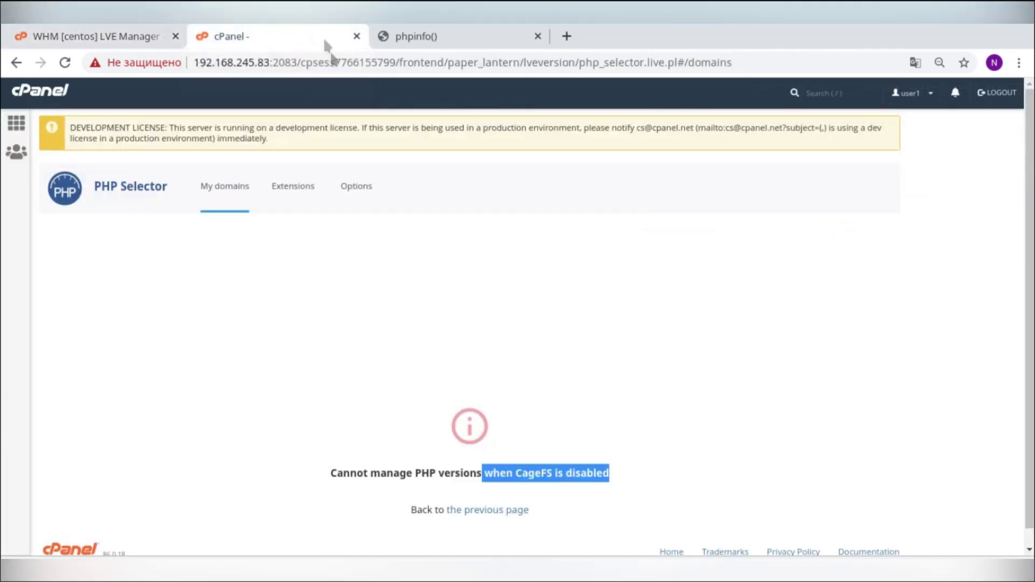
{"action": "left_click", "coordinate": [65, 62]}
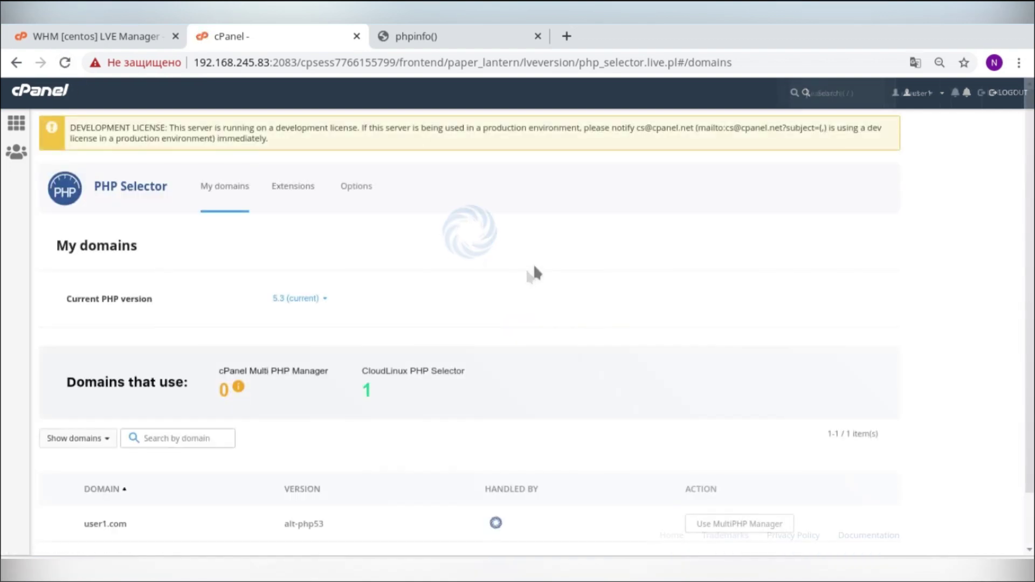
{"action": "scroll", "coordinate": [534, 267], "scroll_direction": "down", "scroll_amount": 2}
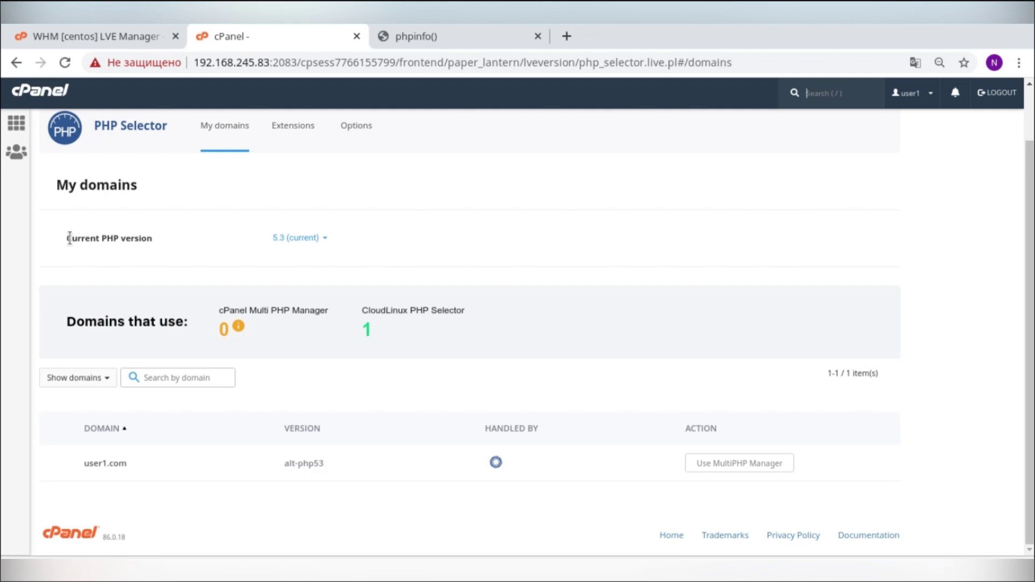
{"action": "left_click_drag", "start_coordinate": [156, 239], "coordinate": [66, 236]}
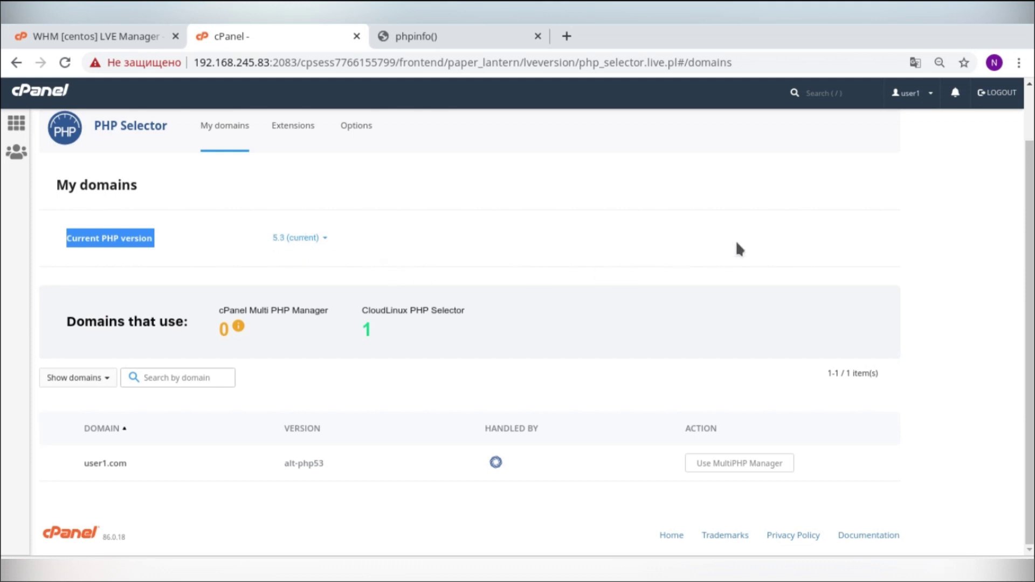
Reload the phpinfo page of user1.com and check its PHP version and configuration file path.
{"action": "left_click", "coordinate": [467, 38]}
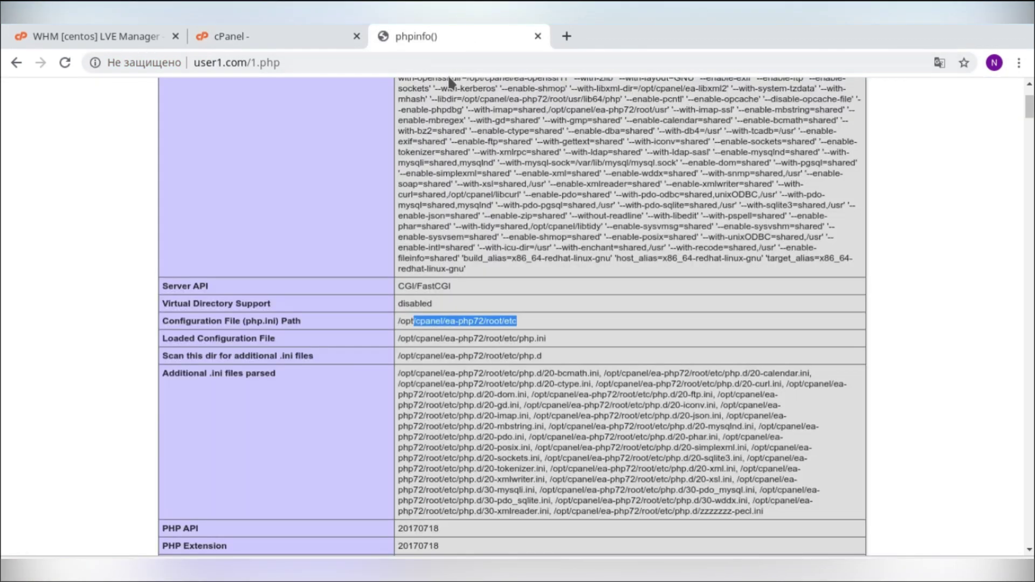
{"action": "scroll", "coordinate": [358, 247], "scroll_direction": "up", "scroll_amount": 5}
{"action": "key", "text": "F5"}
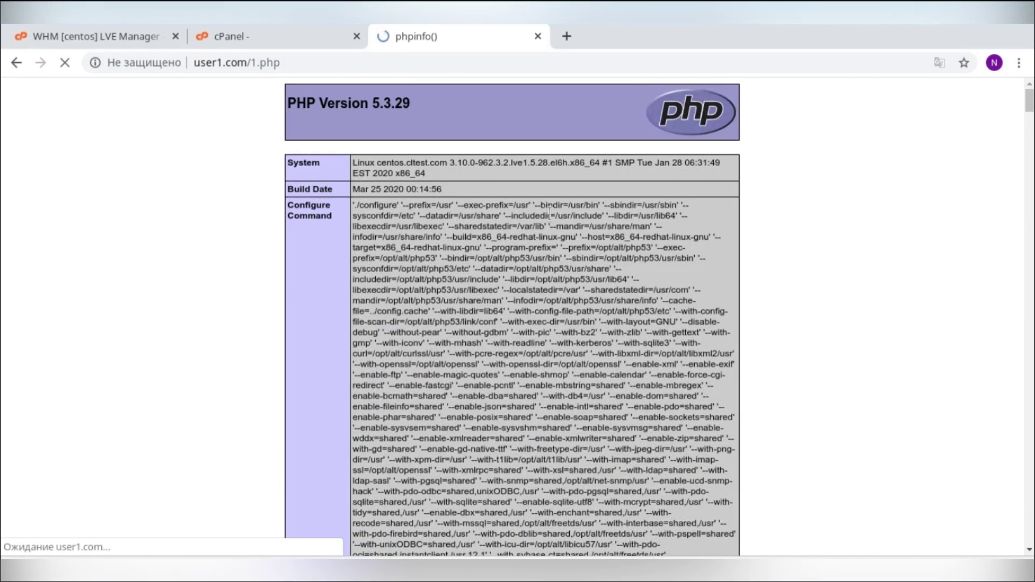
{"action": "left_click_drag", "start_coordinate": [431, 106], "coordinate": [369, 103]}
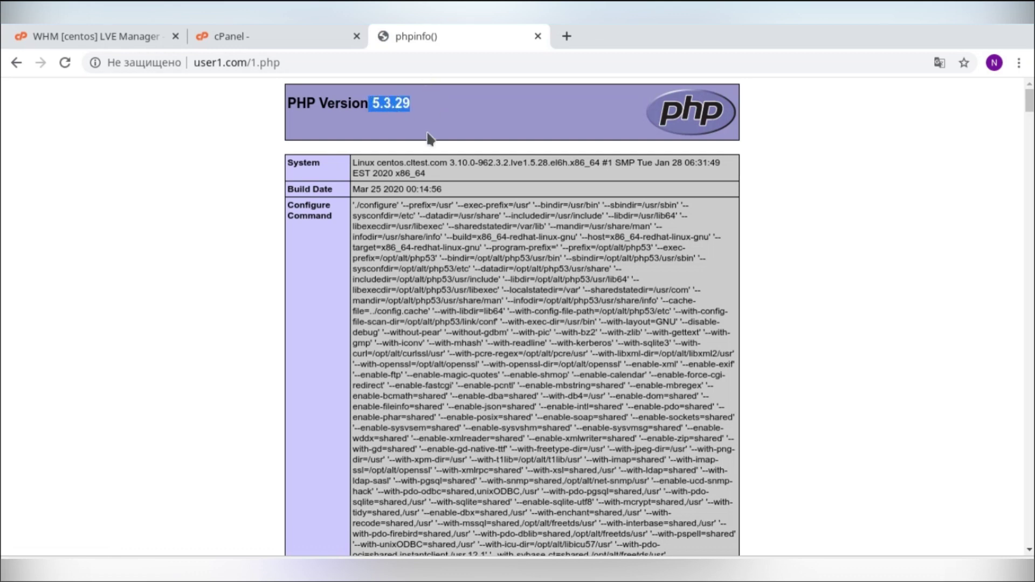
{"action": "scroll", "coordinate": [426, 189], "scroll_direction": "down", "scroll_amount": 7}
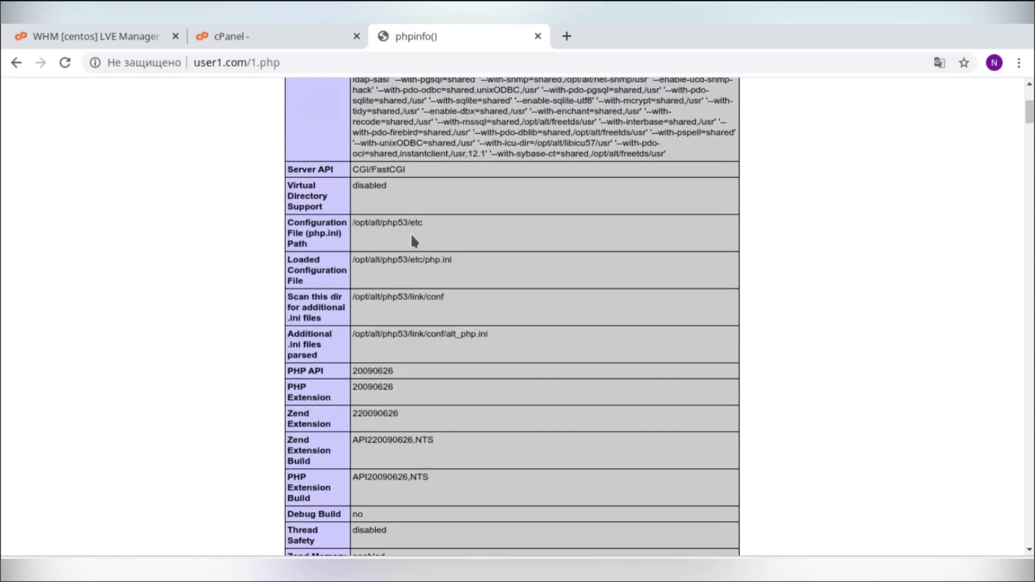
{"action": "left_click_drag", "start_coordinate": [424, 223], "coordinate": [352, 223]}
{"action": "scroll", "coordinate": [464, 229], "scroll_direction": "up", "scroll_amount": 3}
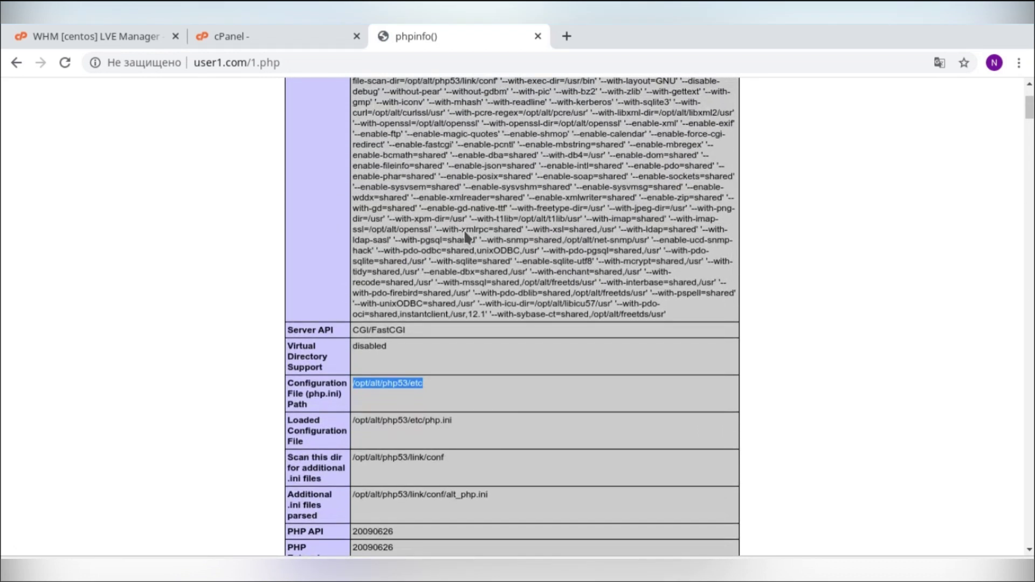